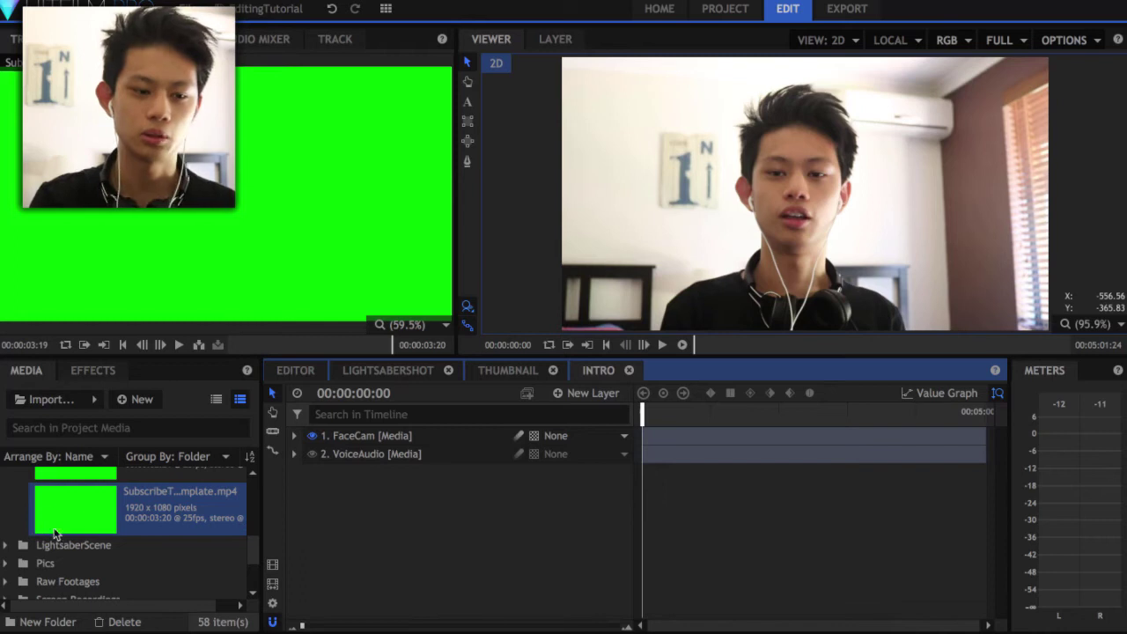
Place SubscribeToUsTemplate.mp4 above FaceCam in the Intro timeline and apply a Color Difference Key
left_click_drag(55, 533, 361, 438)
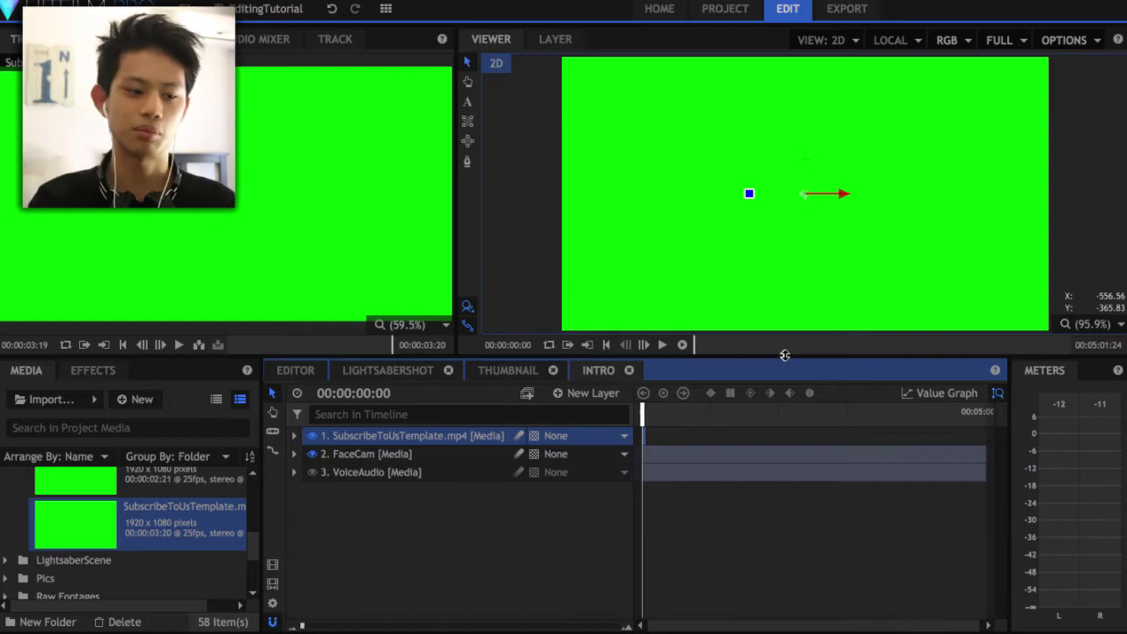
left_click(445, 438)
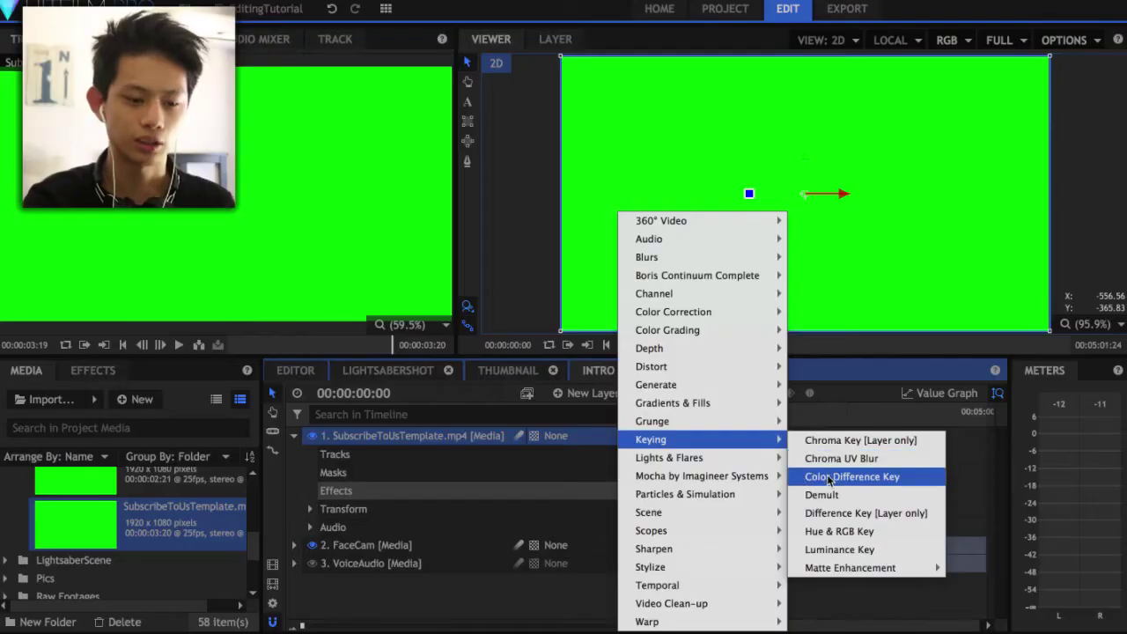
left_click(828, 482)
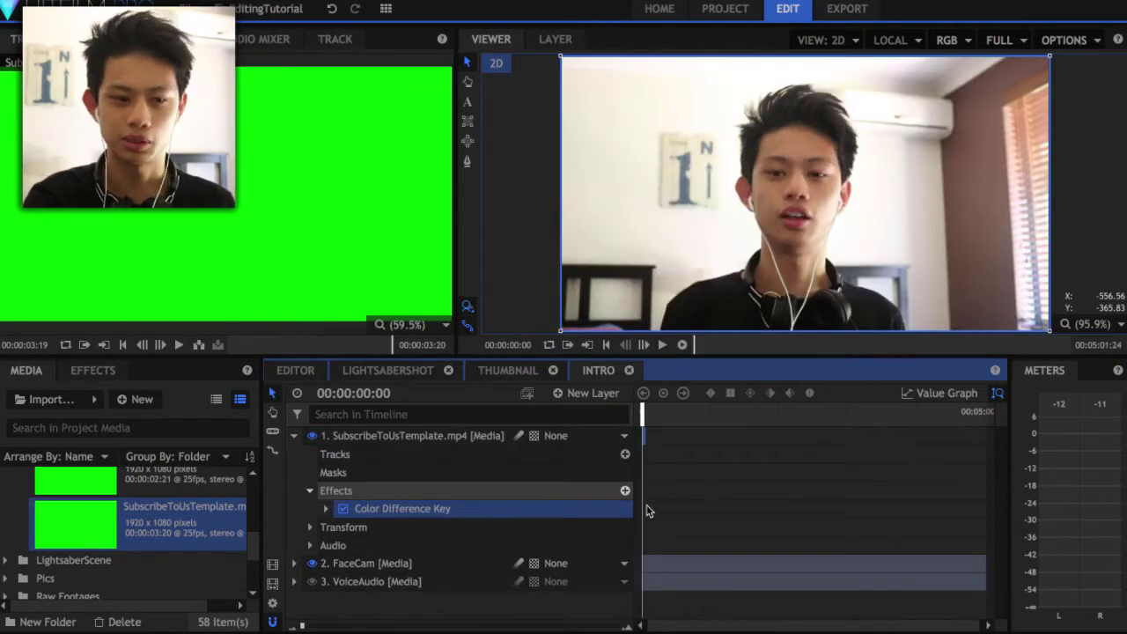
Try Red and Blue, then set the key's Screen Color to Green and toggle it off to compare
left_click(395, 511)
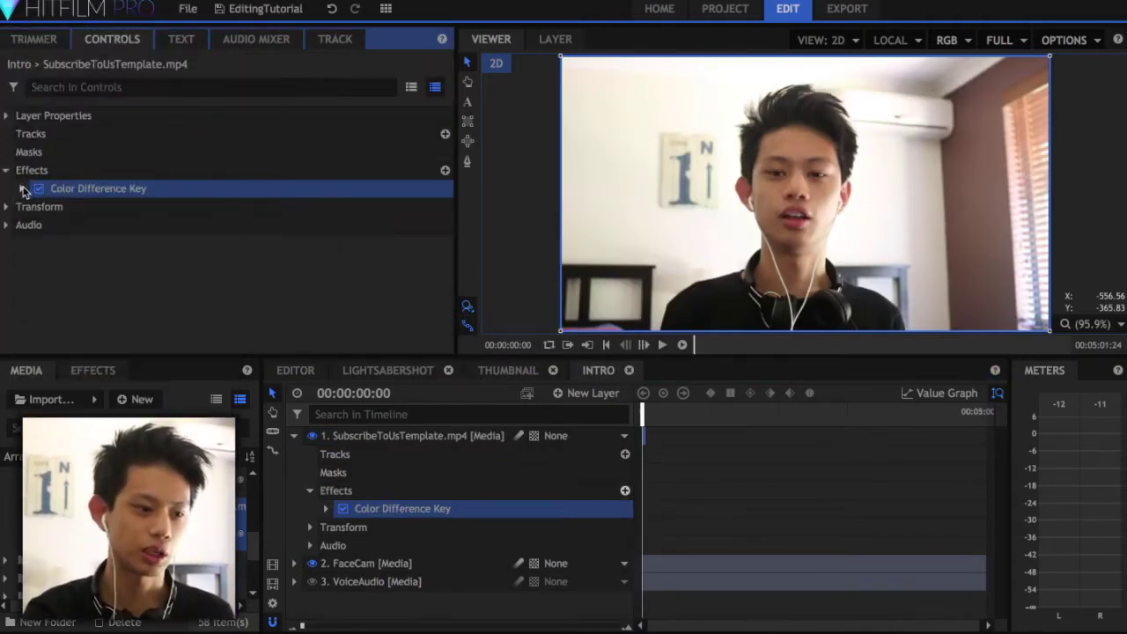
left_click(21, 189)
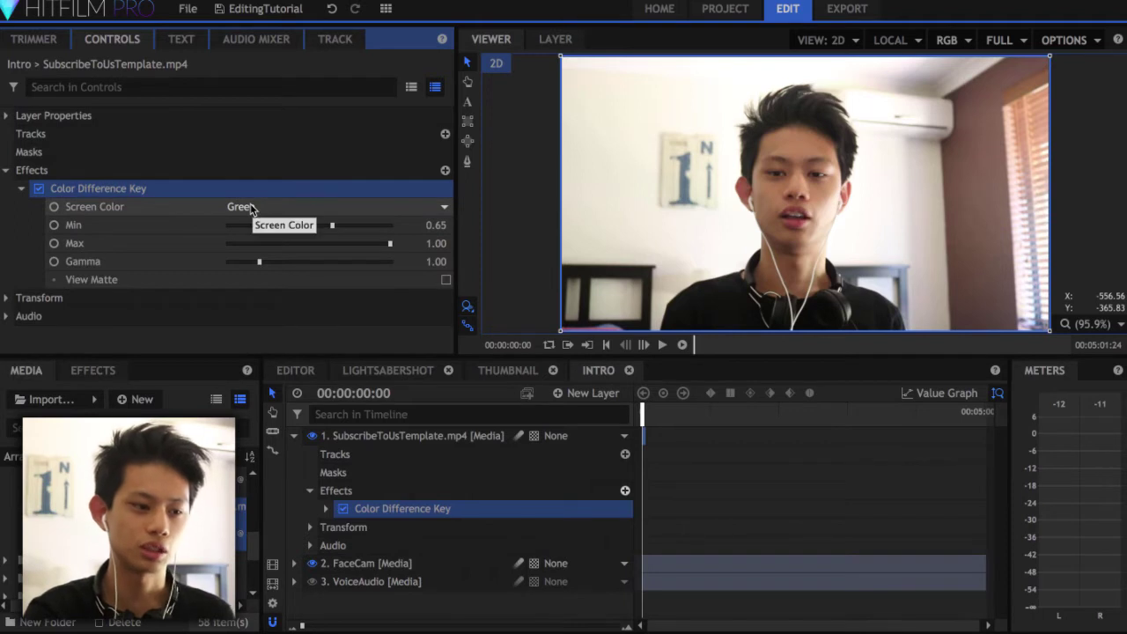
left_click(302, 211)
left_click(300, 208)
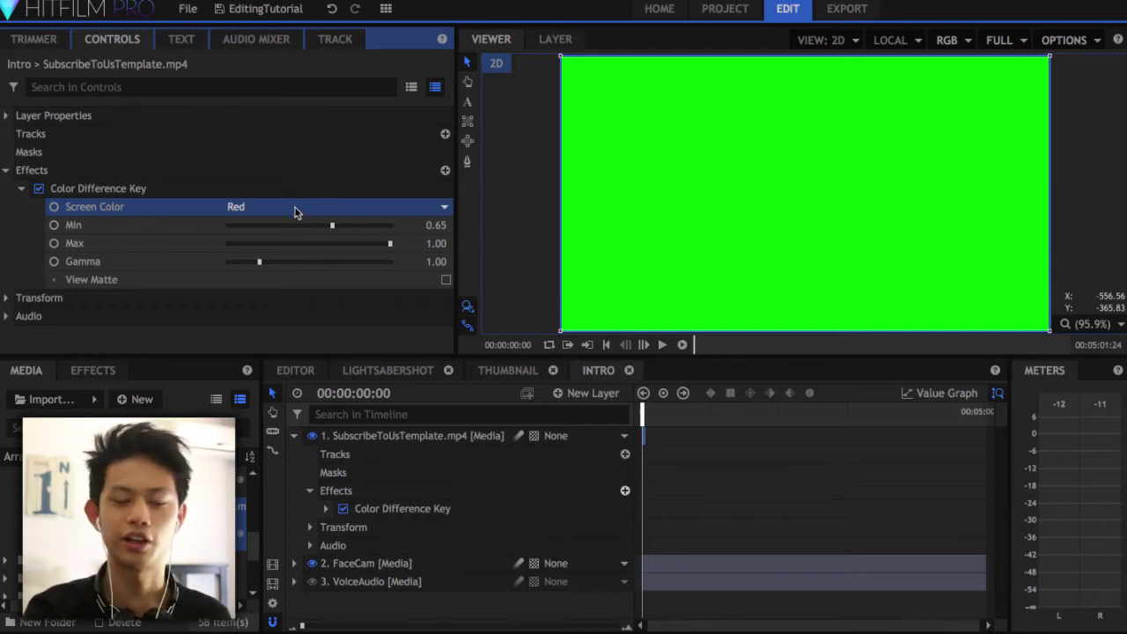
left_click(295, 211)
left_click(294, 239)
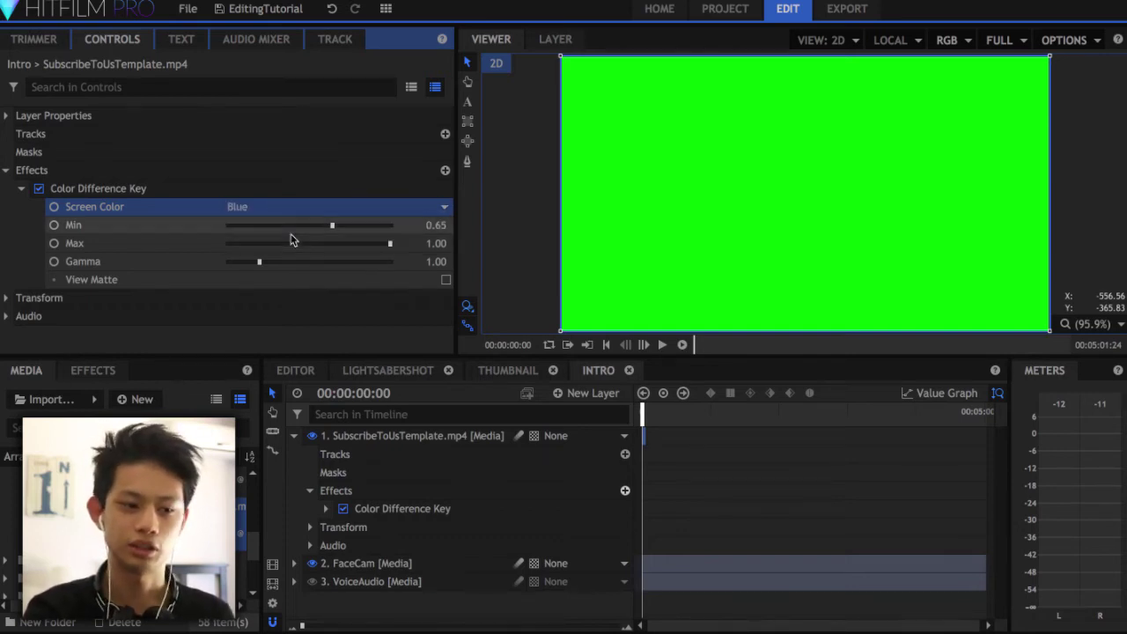
left_click(294, 208)
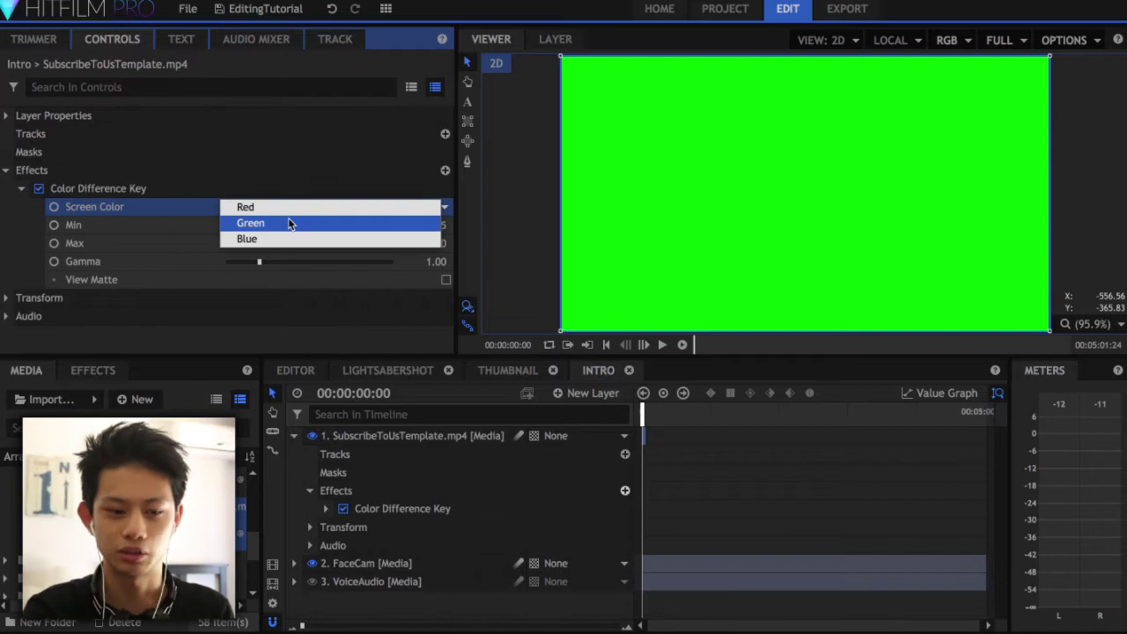
left_click(289, 223)
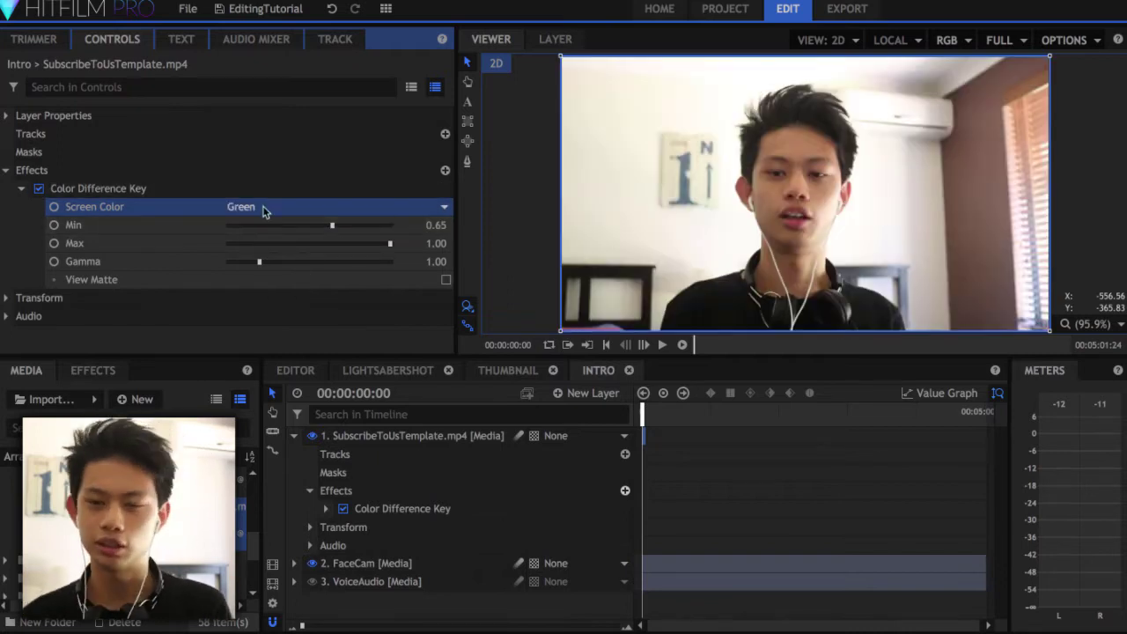
left_click(343, 508)
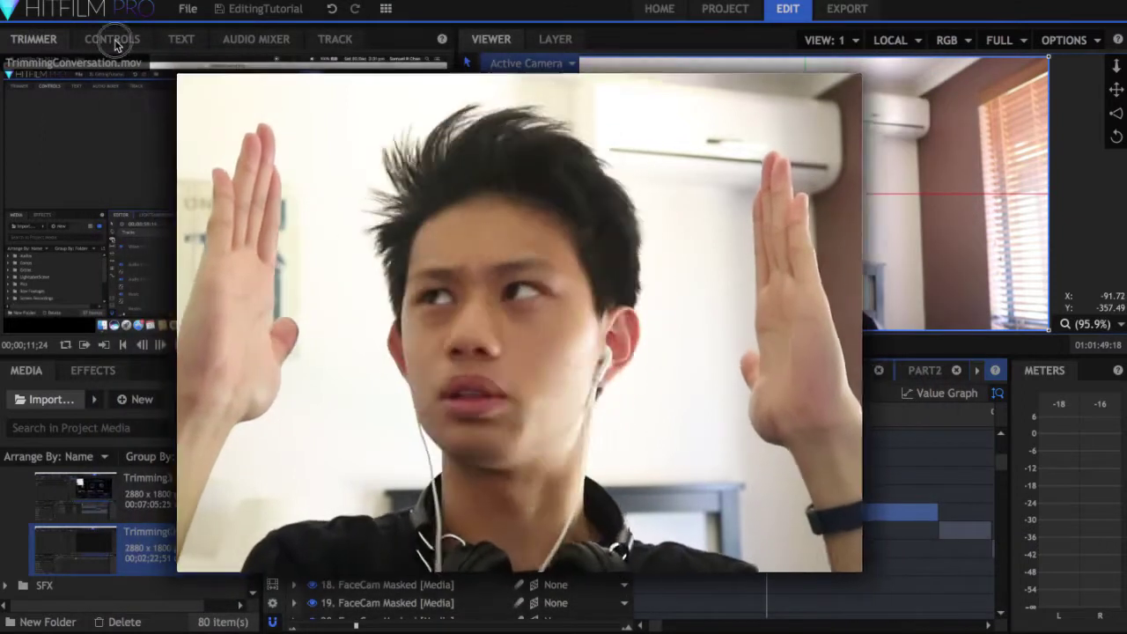
Switch to the PART1 timeline tab to show the FaceCam Masked layer
left_click(113, 39)
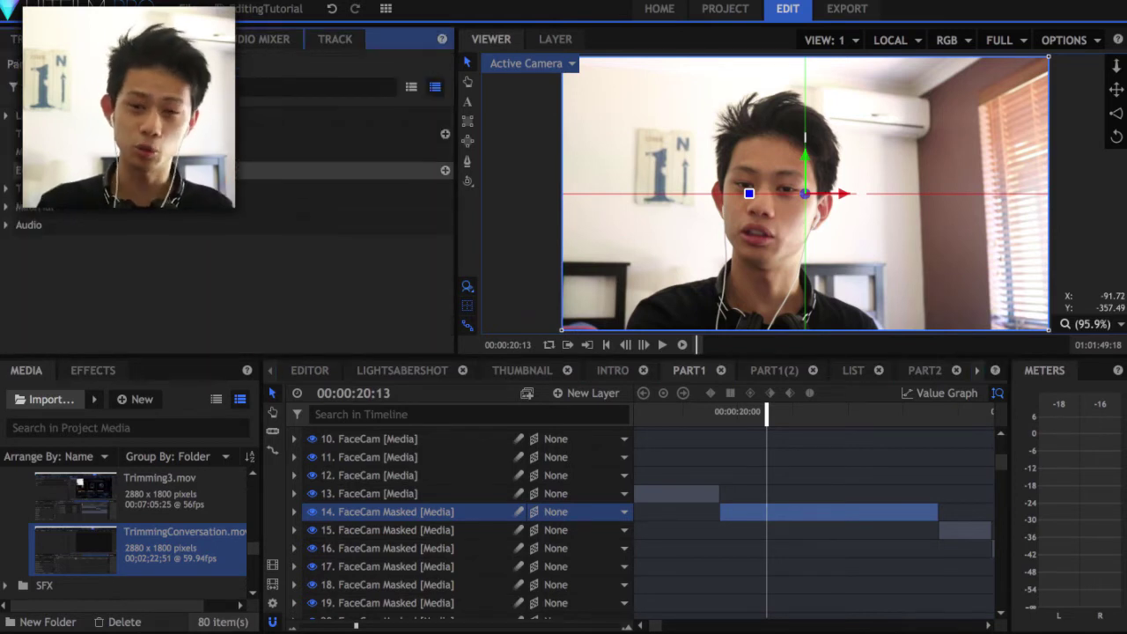
Draw a rectangle mask tightly around the face on the FaceCam Masked layer
left_click(423, 152)
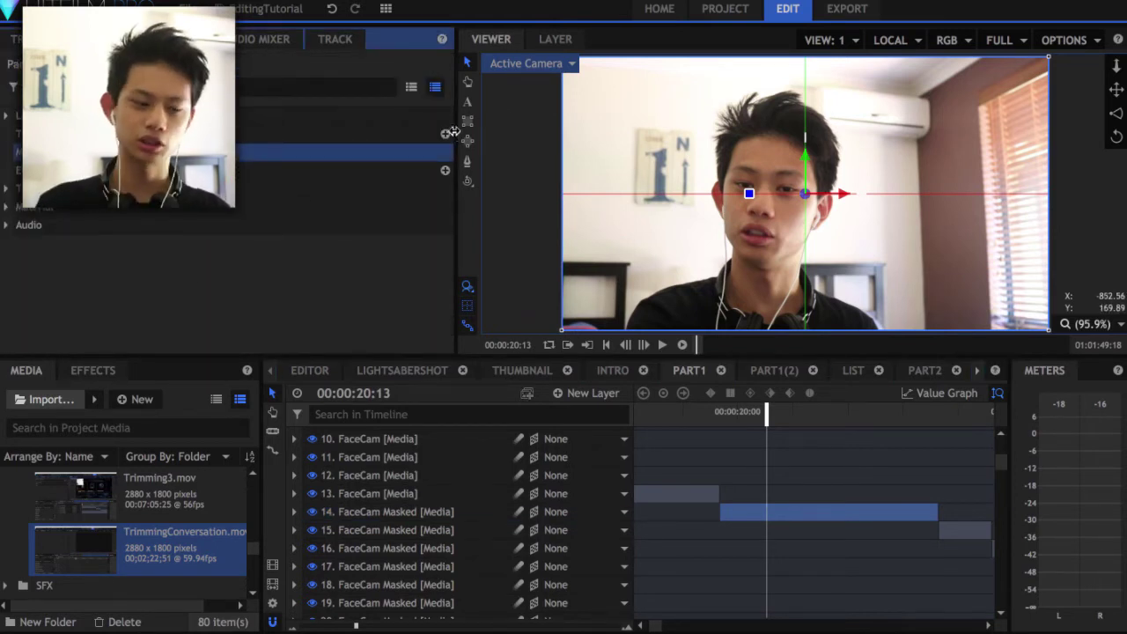
left_click(468, 121)
left_click_drag(622, 85, 903, 342)
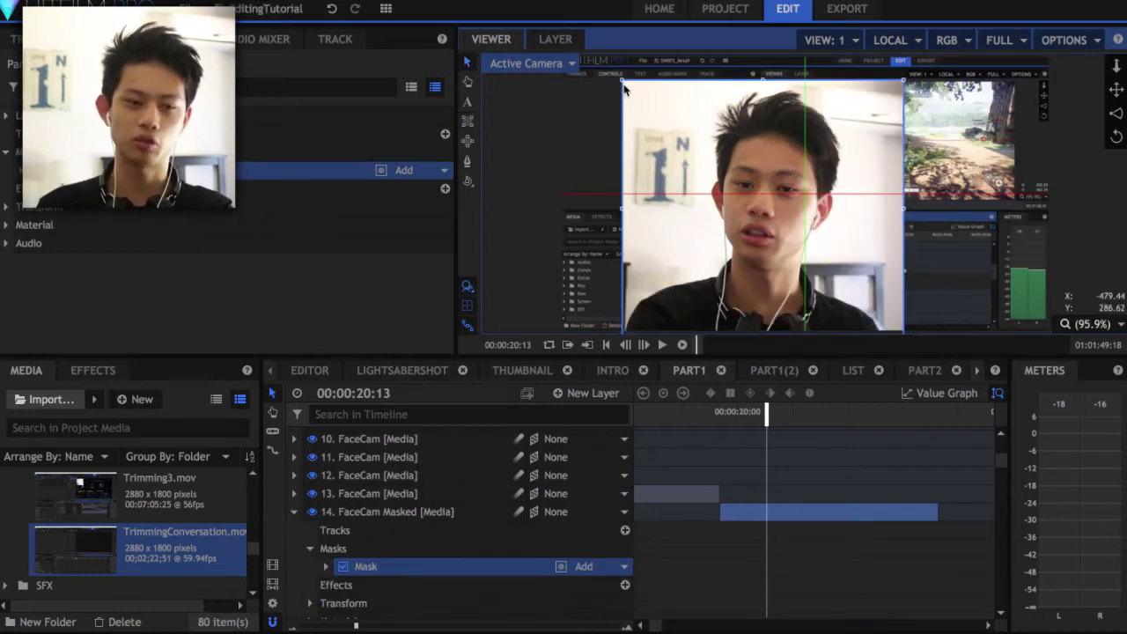
left_click_drag(621, 82, 632, 87)
Scale the masked facecam to 35% and move it to the frame's upper-left
left_click(211, 209)
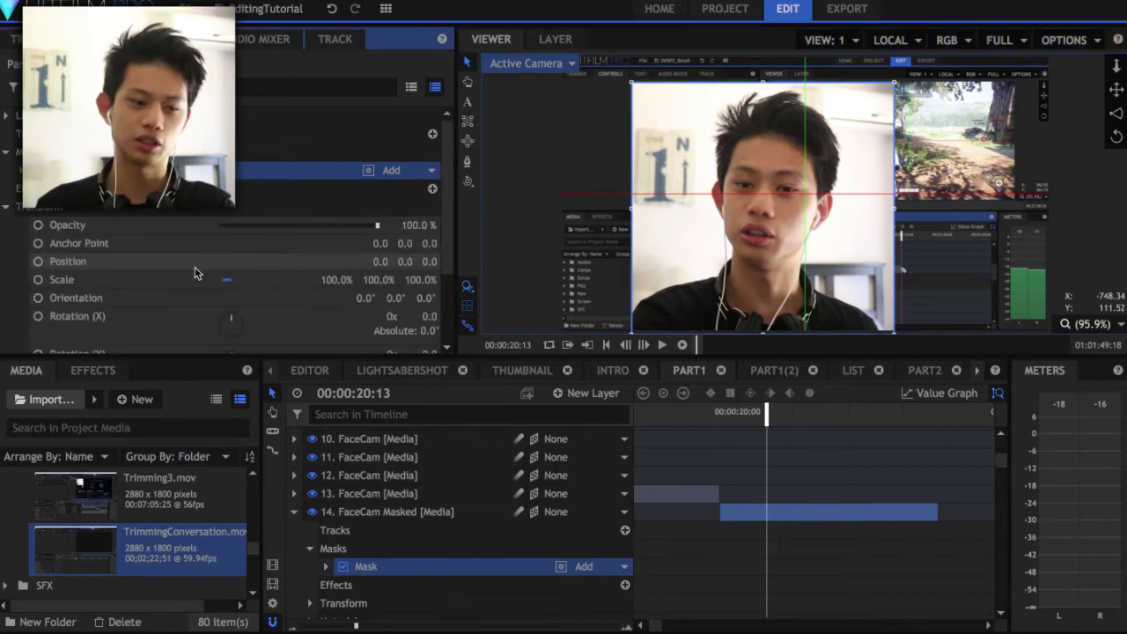
left_click(328, 280)
type("35")
key("Return")
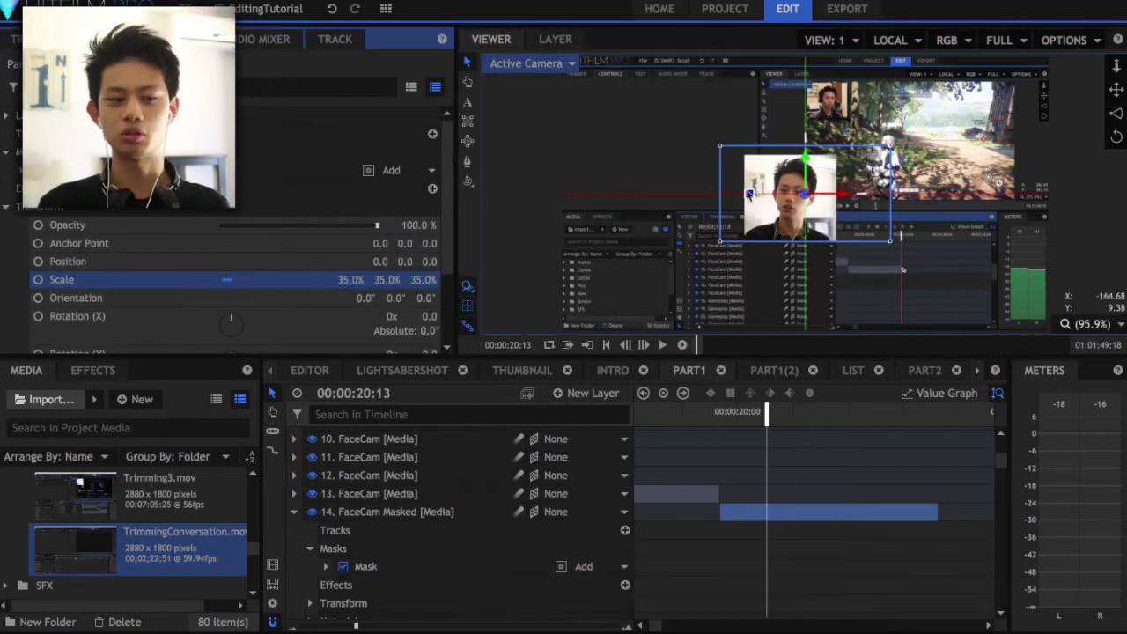
left_click_drag(783, 224, 607, 129)
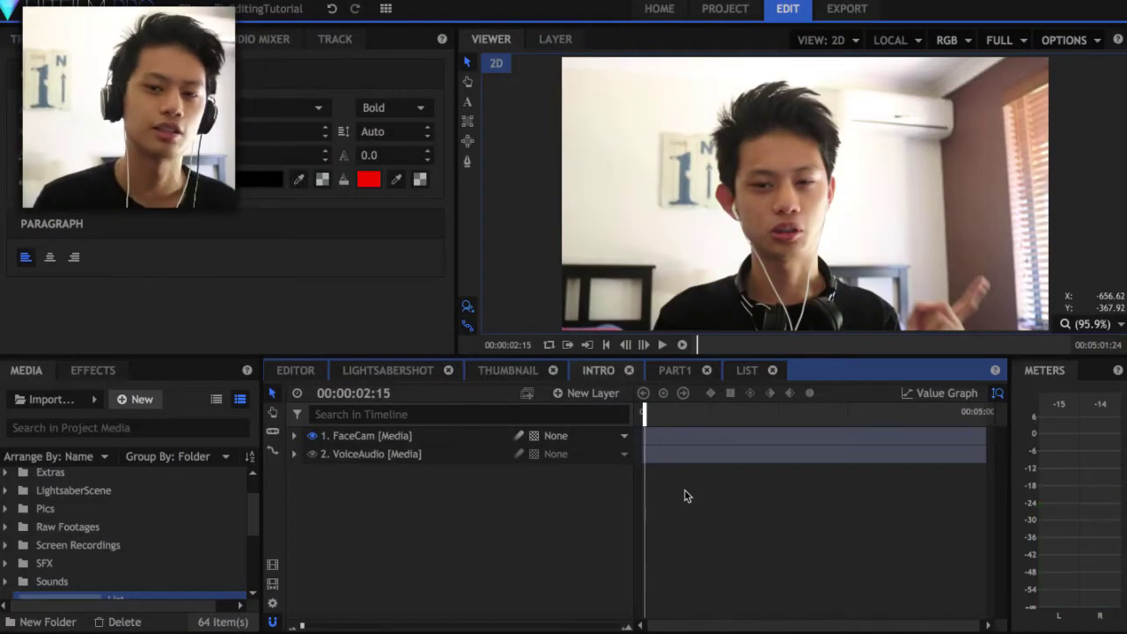
Replay the intro from the start, then add a camera layer named Camera
left_click_drag(644, 412, 641, 412)
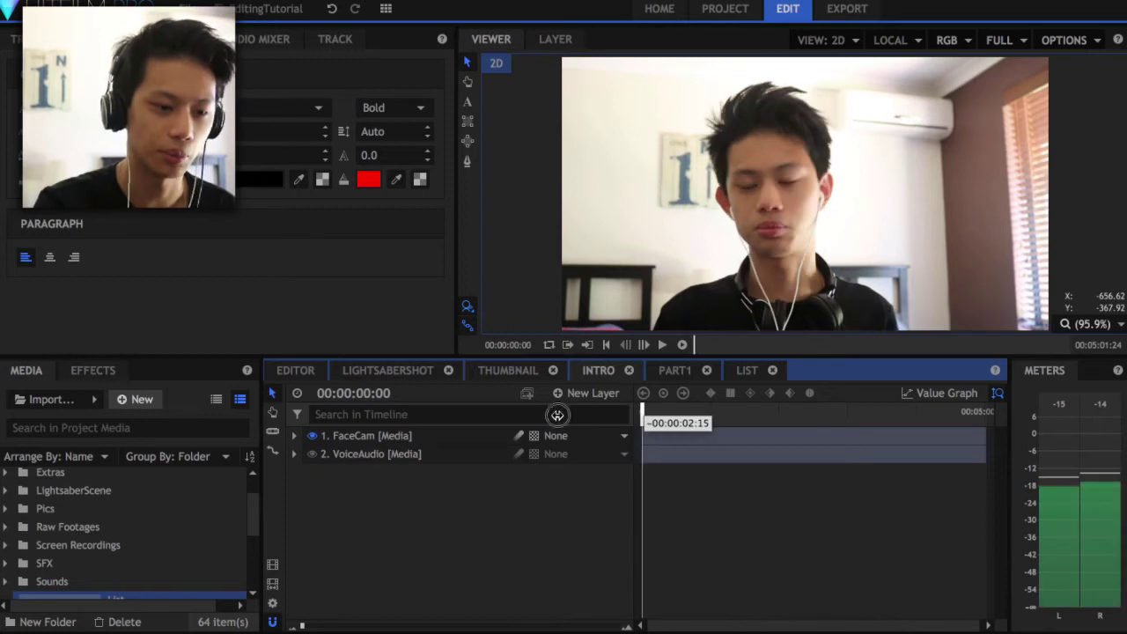
key("space")
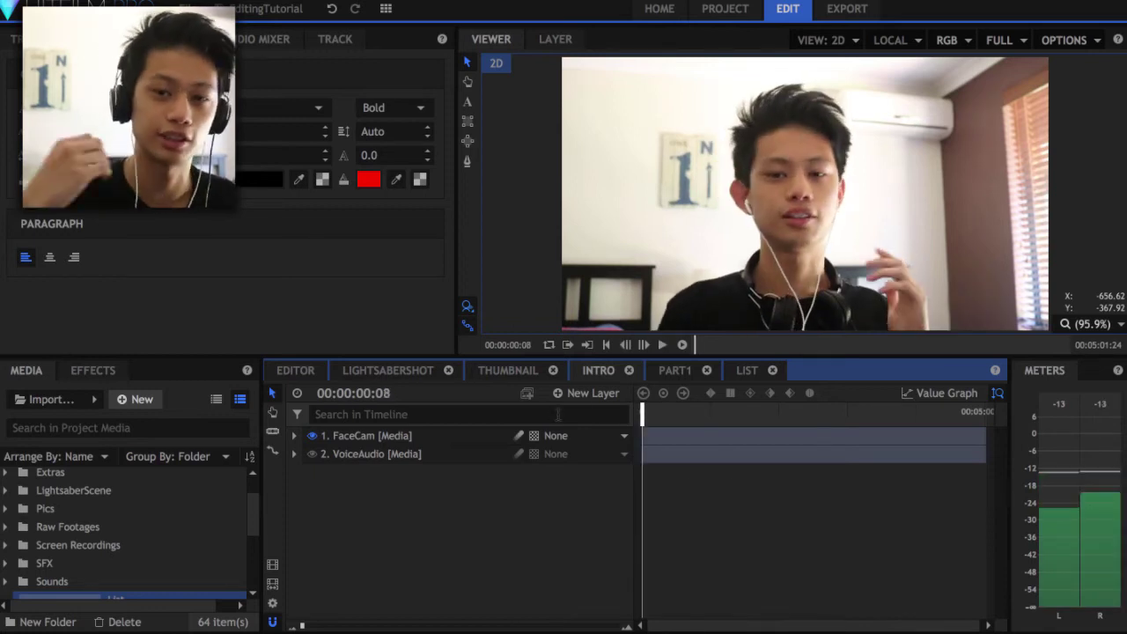
key("ctrl+shift+c")
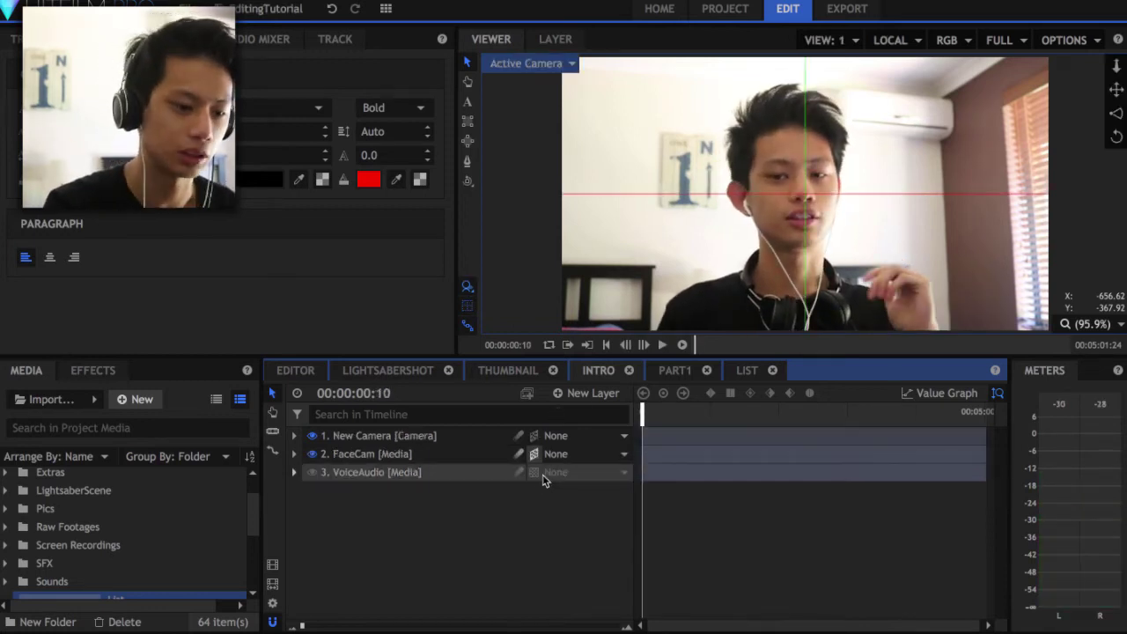
left_click(383, 447)
double_click(382, 444)
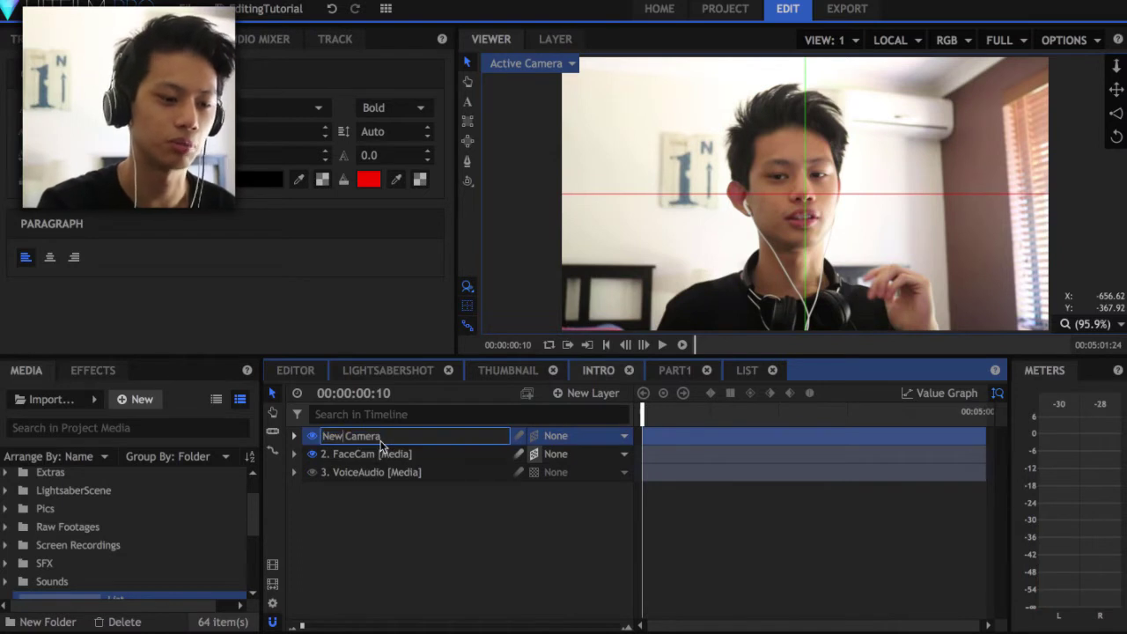
type("Camera")
key("Return")
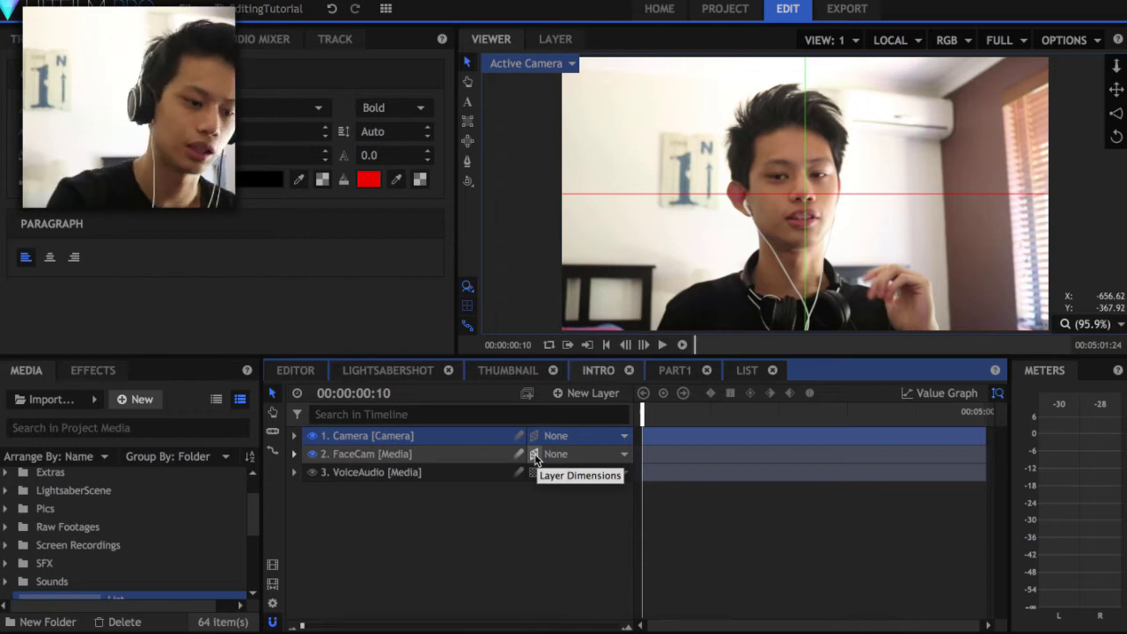
Set a starting Position keyframe on the Camera layer at 0.0, 0.0, 1244.4
left_click(293, 435)
left_click(311, 472)
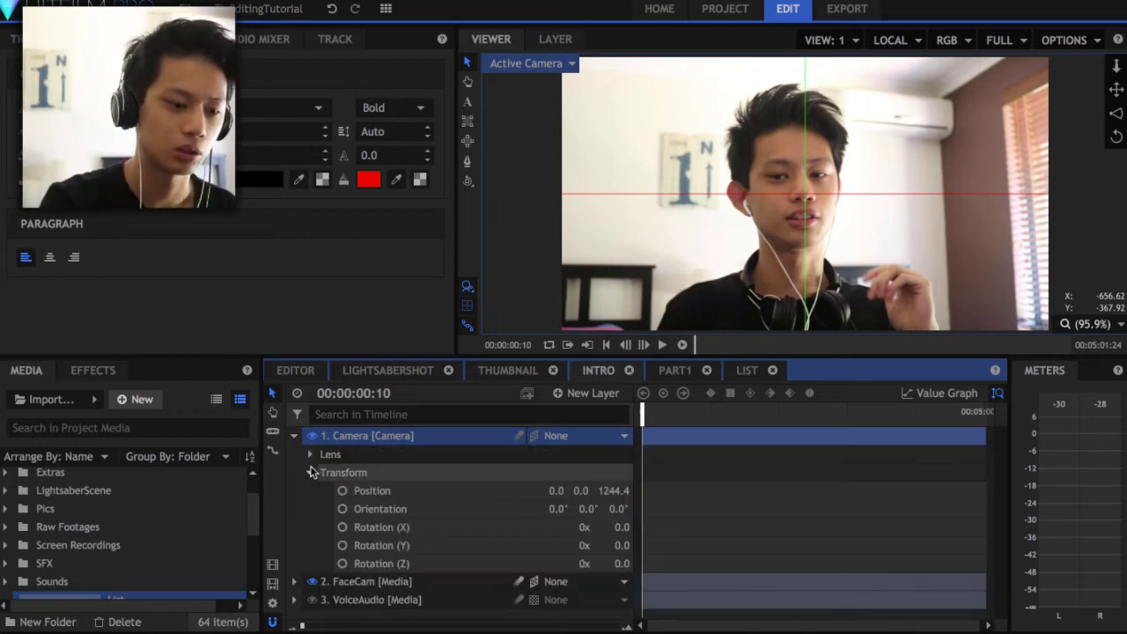
left_click(343, 491)
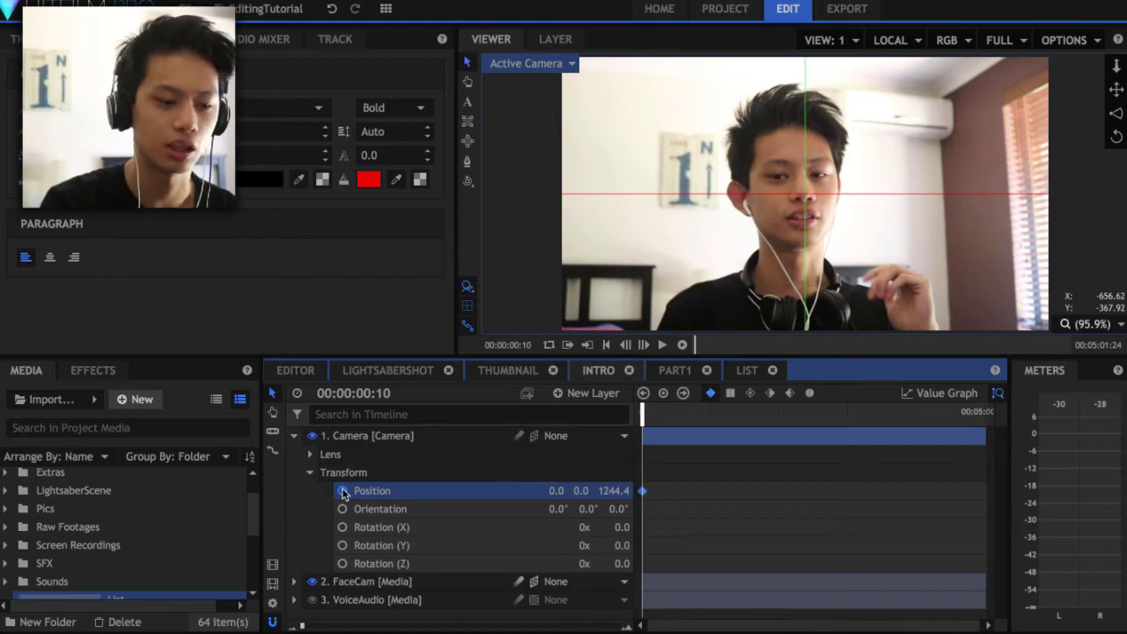